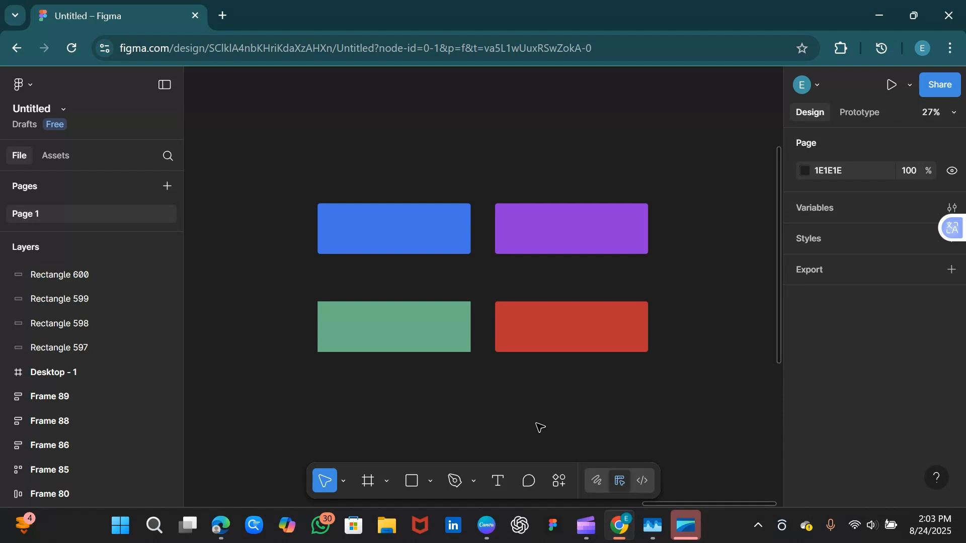
Select and deselect the red rectangle, then pan to empty canvas beside the four rectangles
click(540, 353)
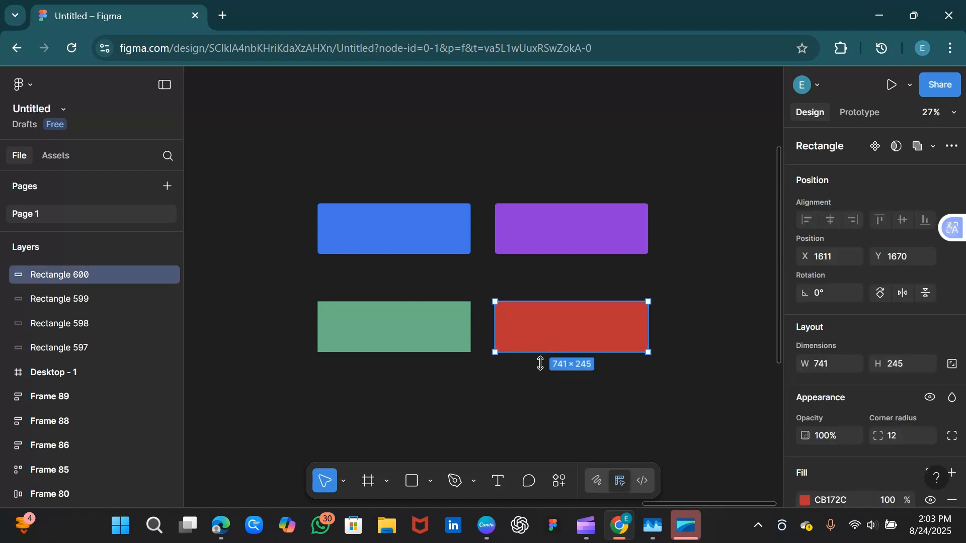
click(522, 426)
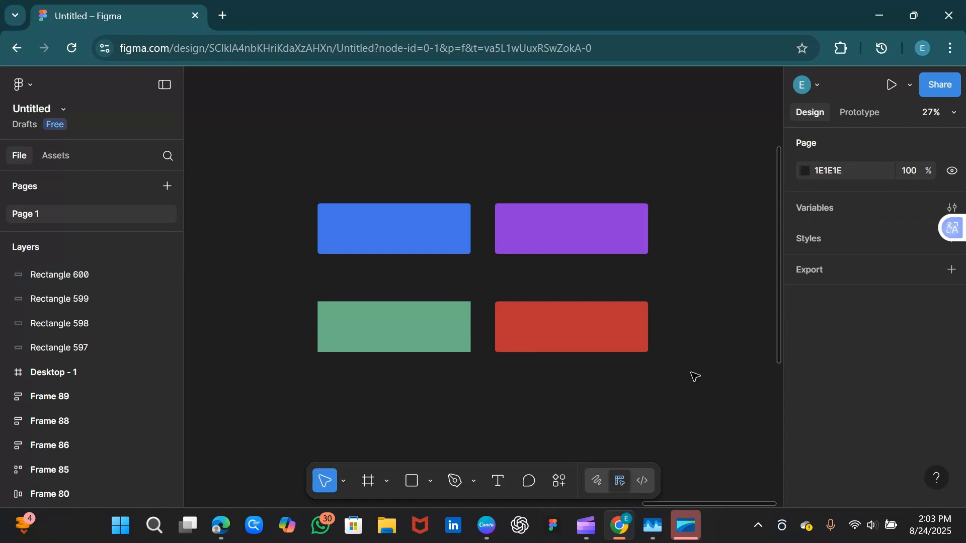
mouse_move(772, 383)
mouse_down()
mouse_move(796, 385)
mouse_move(785, 383)
mouse_up()
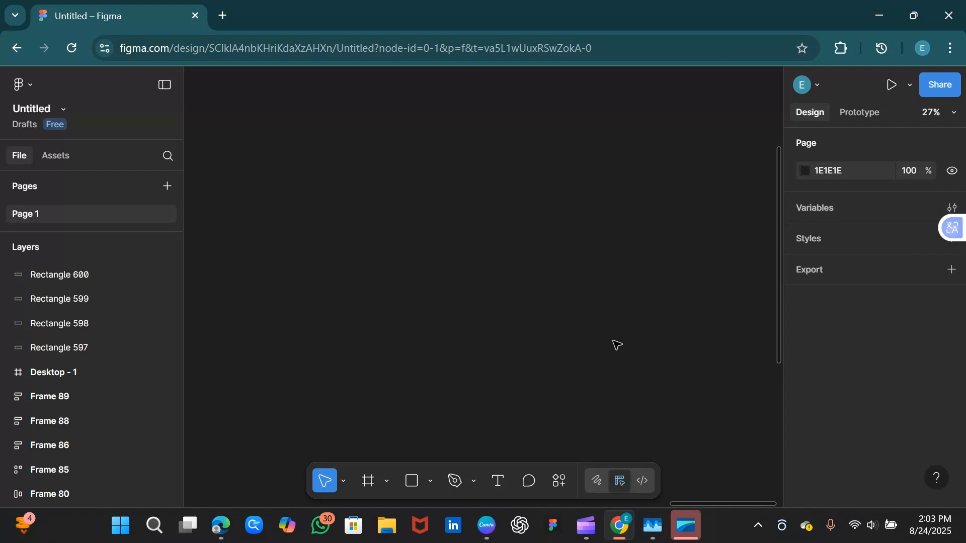
Draw a new rectangle on the empty canvas and fill it orange E9832E
click(415, 484)
drag(309, 226, 423, 265)
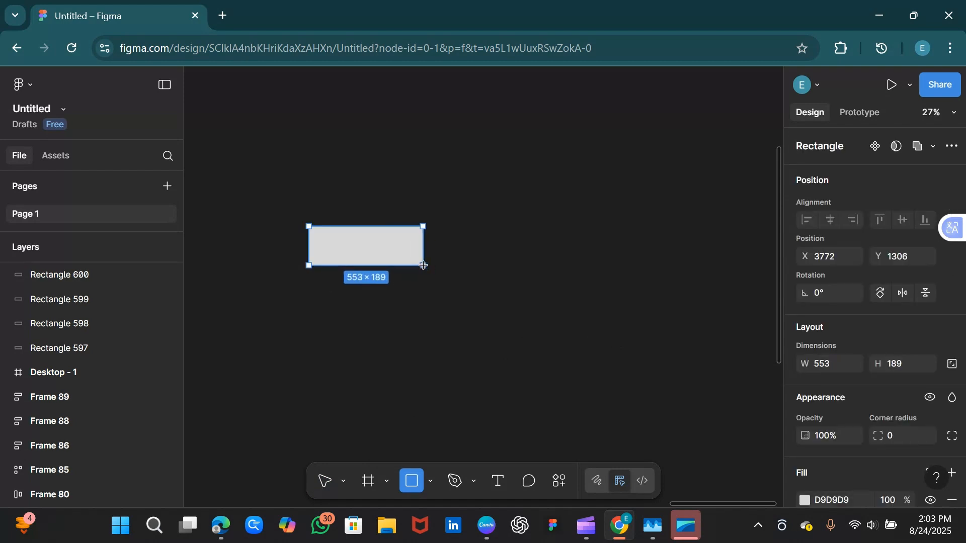
scroll(965, 414, down, 3)
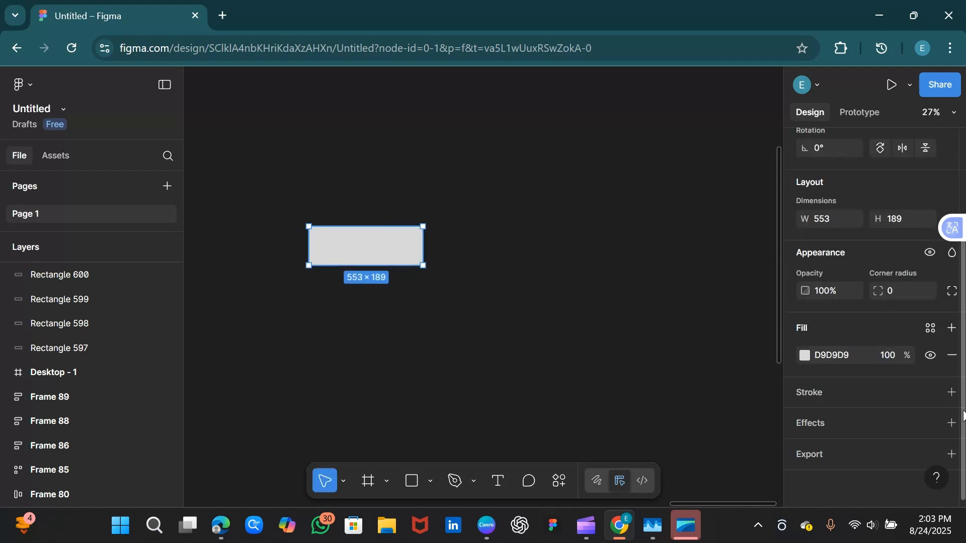
click(804, 355)
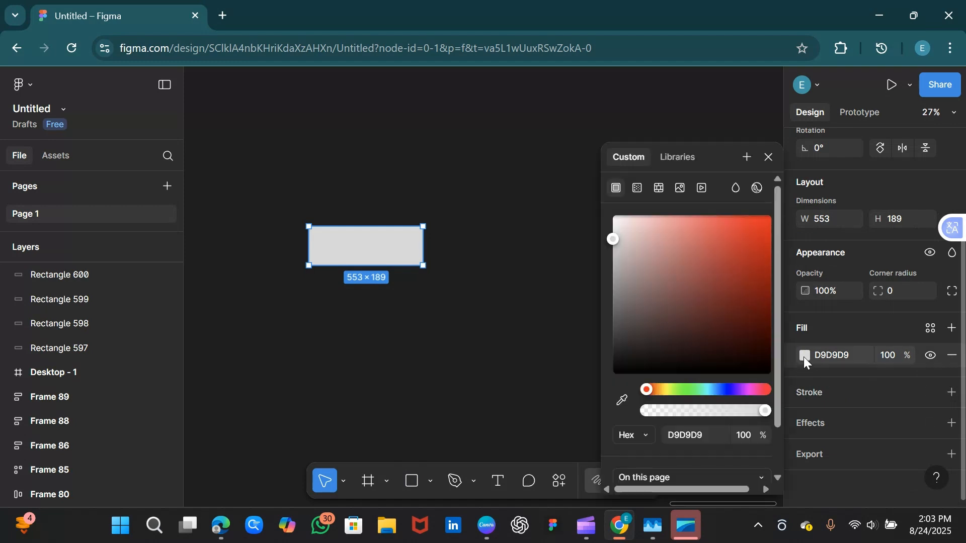
drag(776, 406, 776, 462)
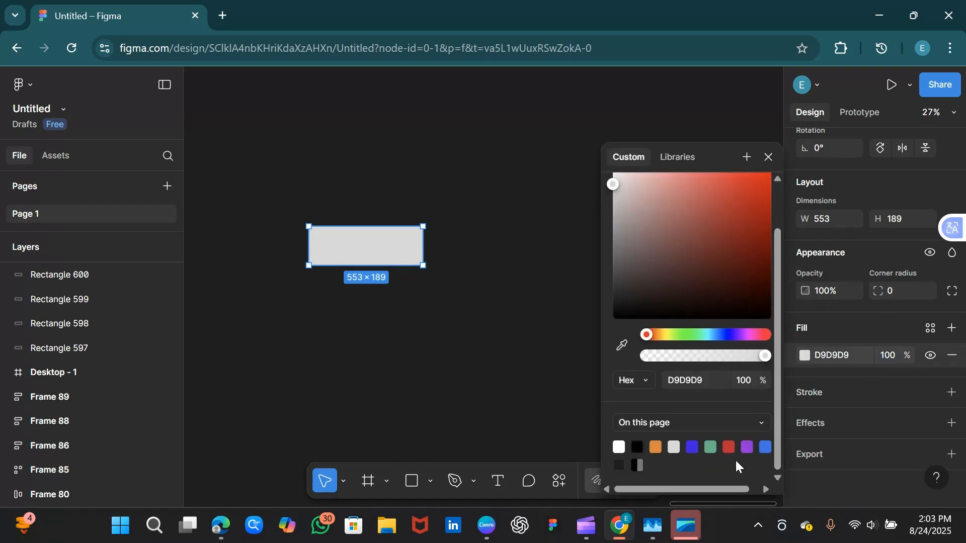
click(656, 446)
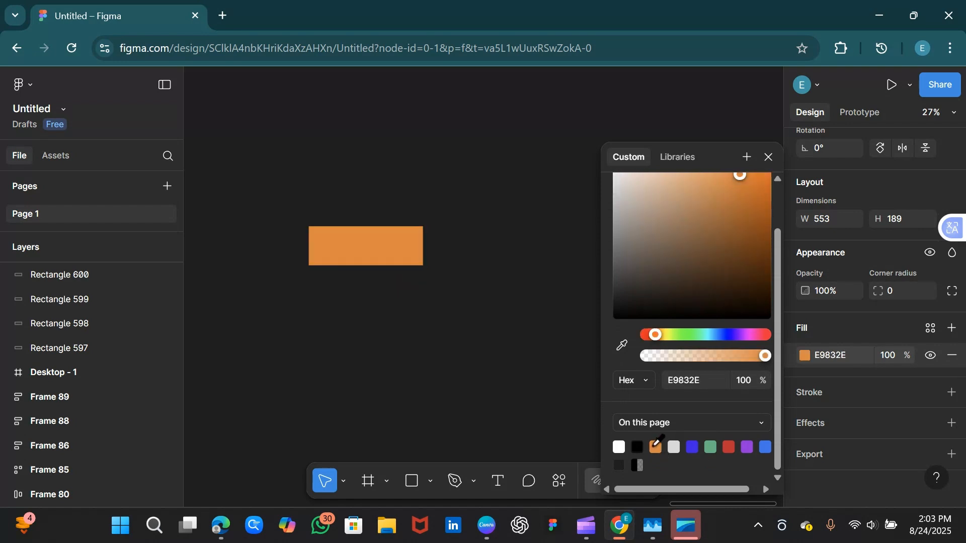
click(766, 154)
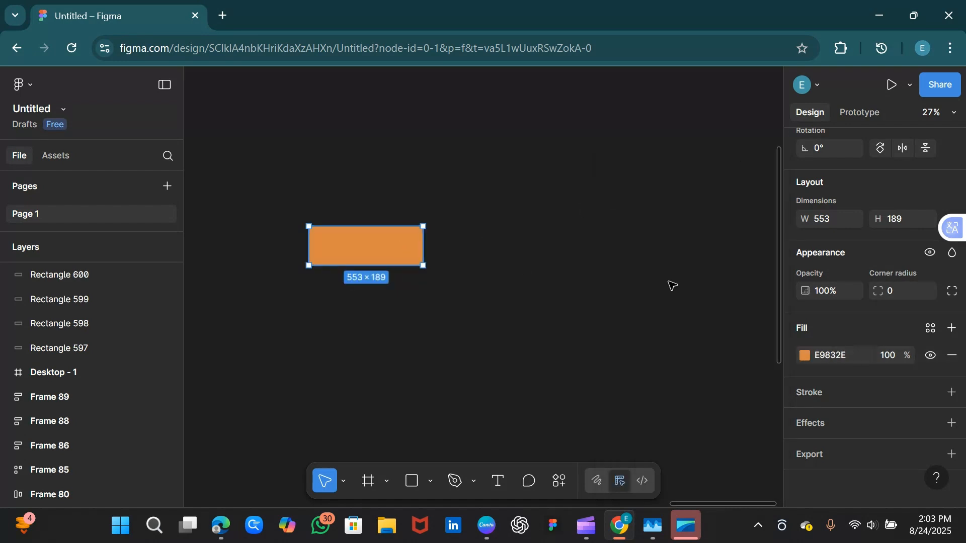
Set the orange rectangle's corner radius to 12 and nudge it slightly right
click(898, 289)
key(BackSpace)
text(12)
key(Return)
click(545, 255)
click(387, 253)
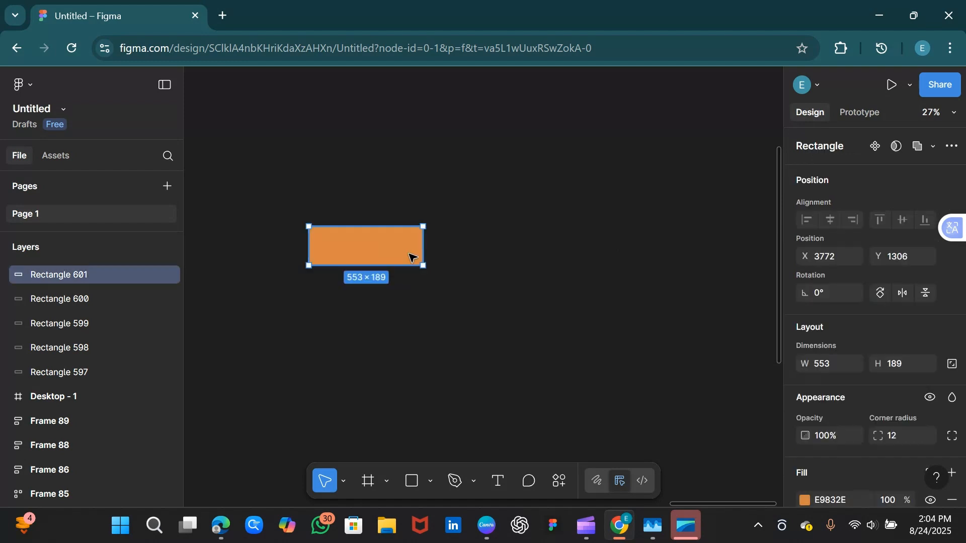
drag(395, 248, 425, 249)
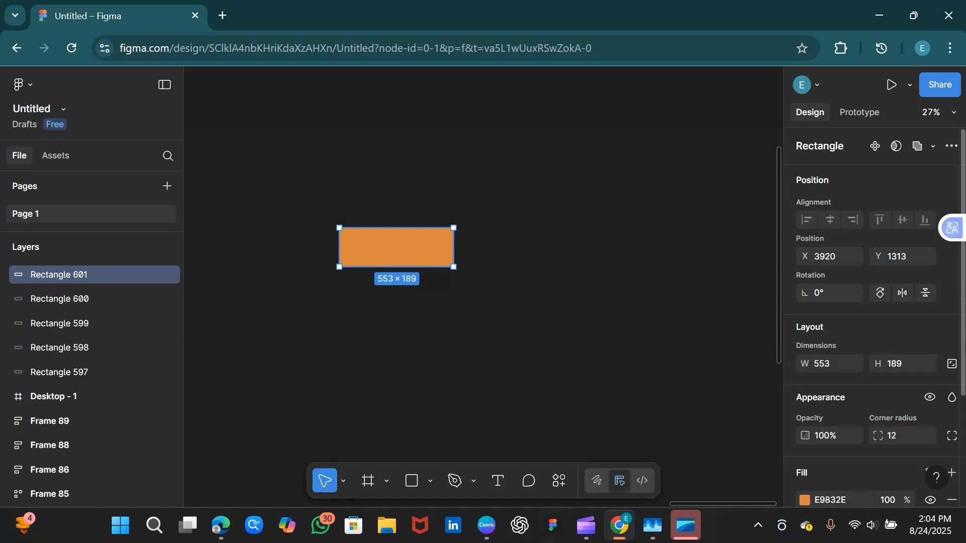
Save the orange fill as a colour style named Primary with a description beginning 'Main Bu'
scroll(965, 351, down, 3)
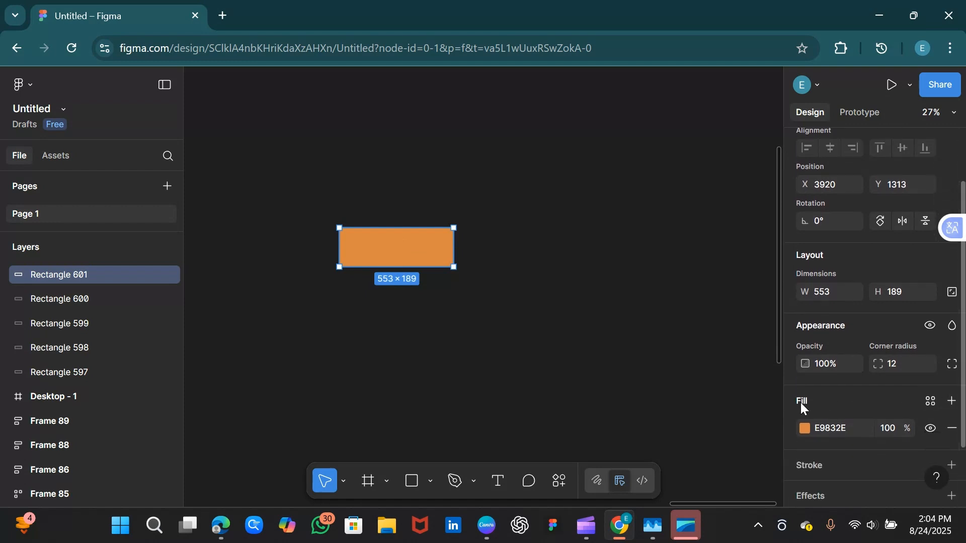
click(952, 403)
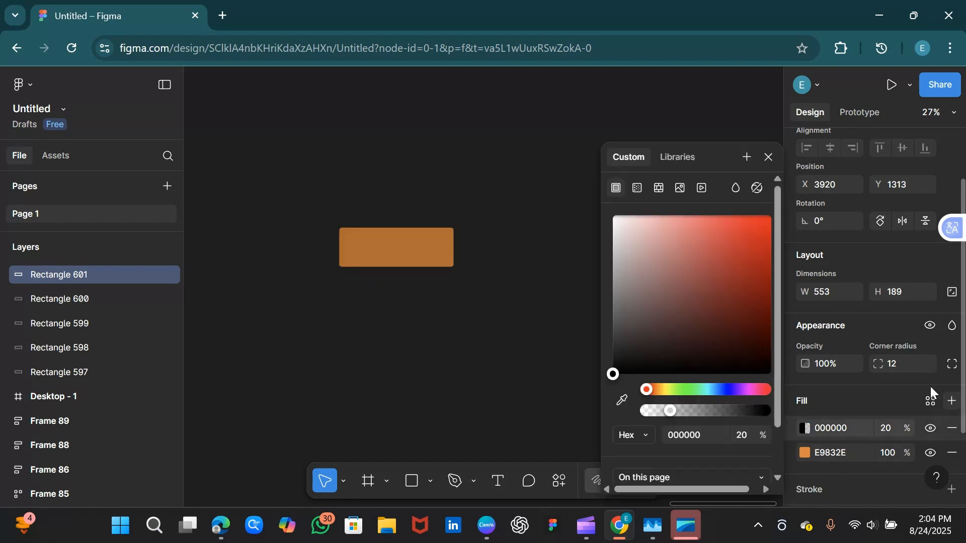
click(747, 158)
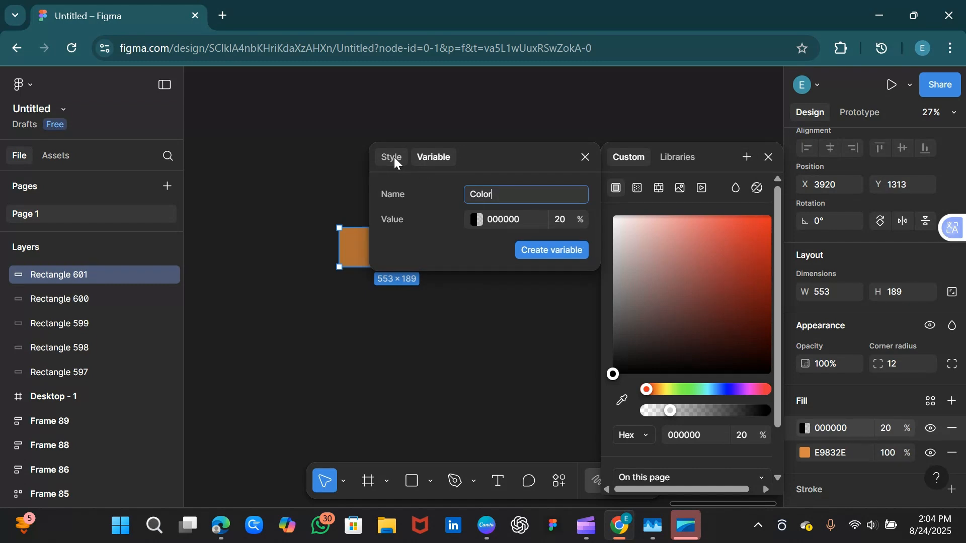
click(395, 158)
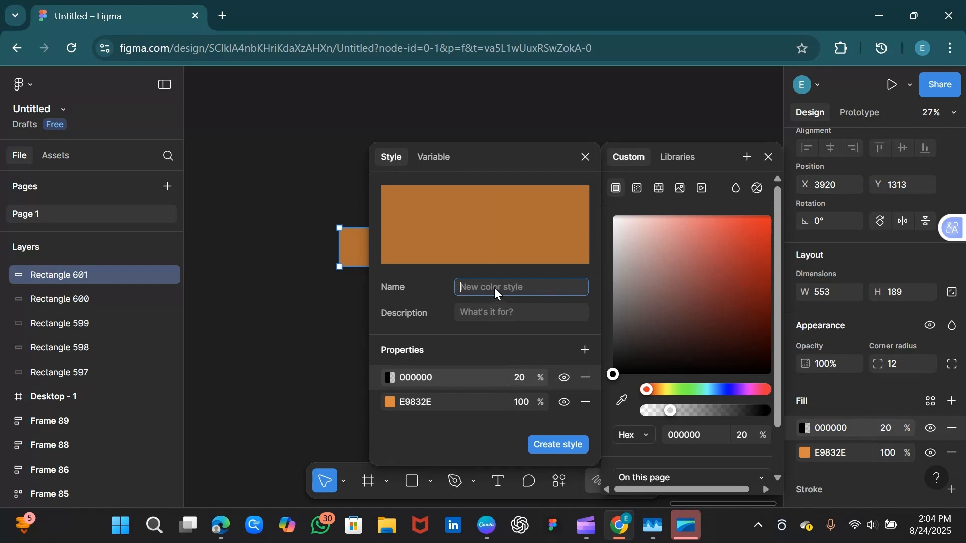
text(Primary)
click(504, 313)
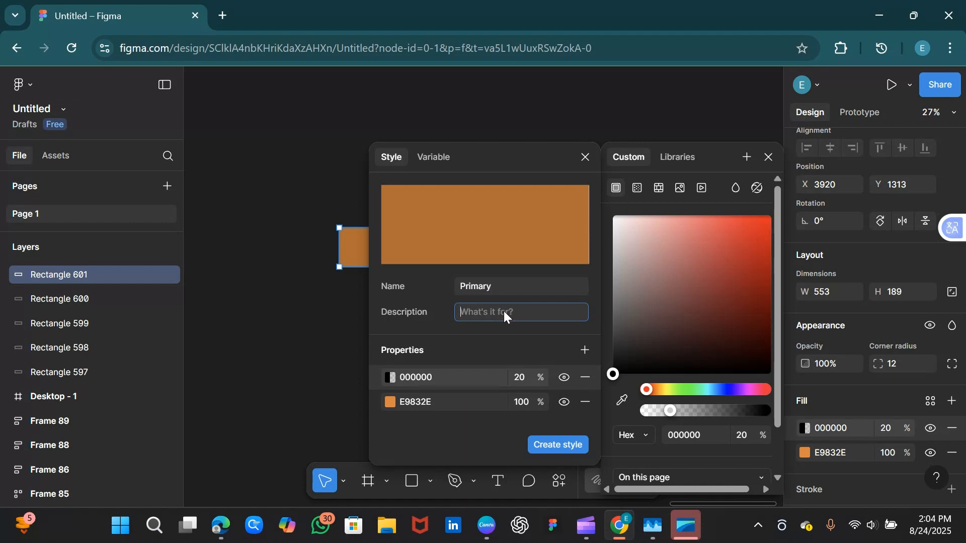
text(Main Button)
click(567, 446)
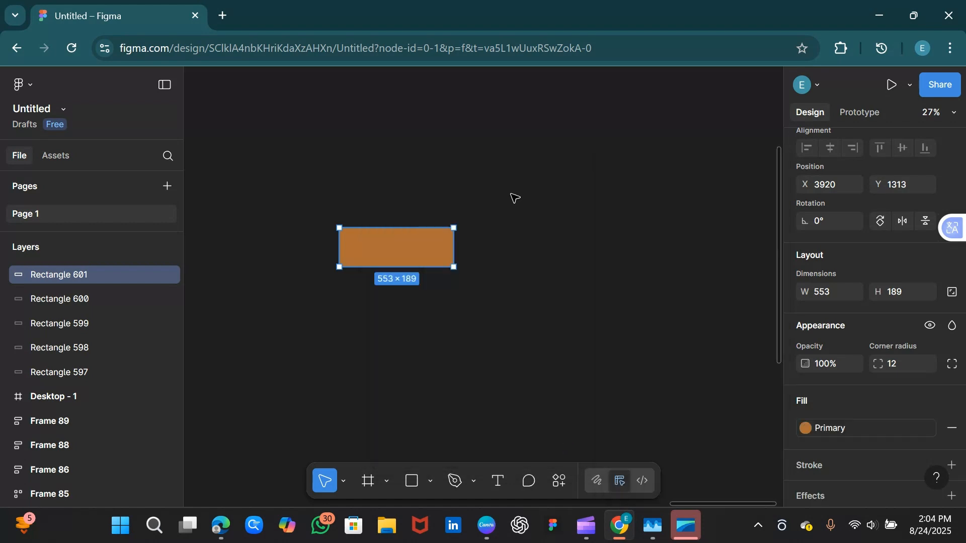
Check that Primary is listed among the page's colour styles, then reselect the orange rectangle
click(591, 246)
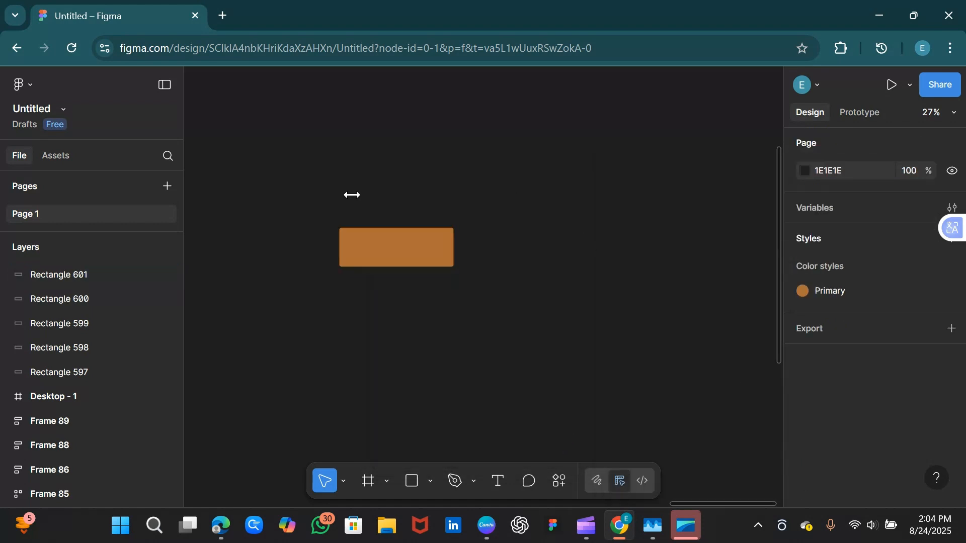
click(395, 256)
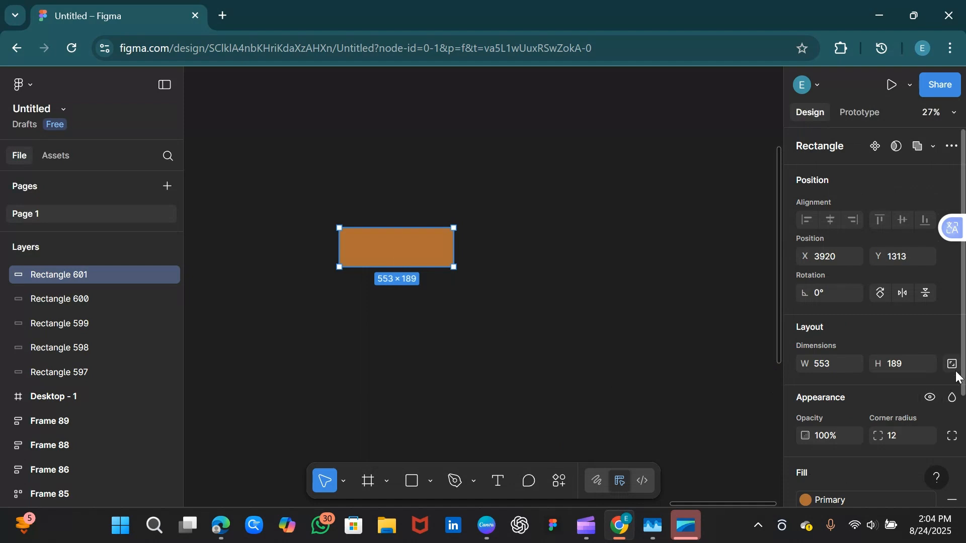
scroll(866, 402, down, 3)
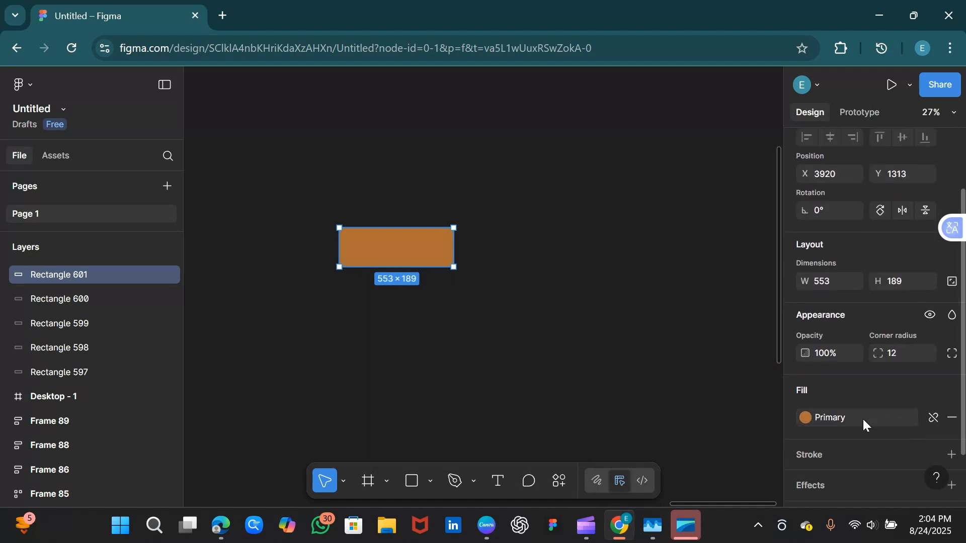
click(575, 285)
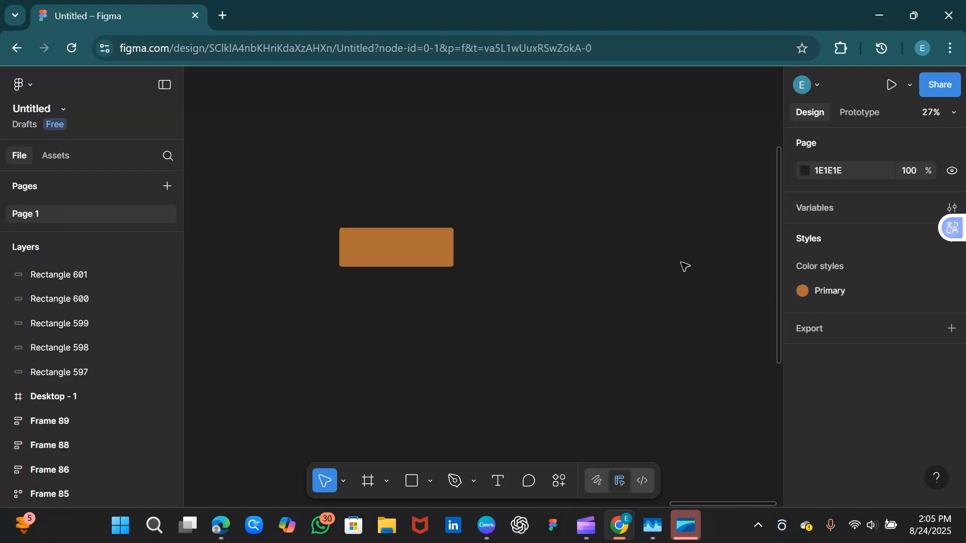
click(427, 255)
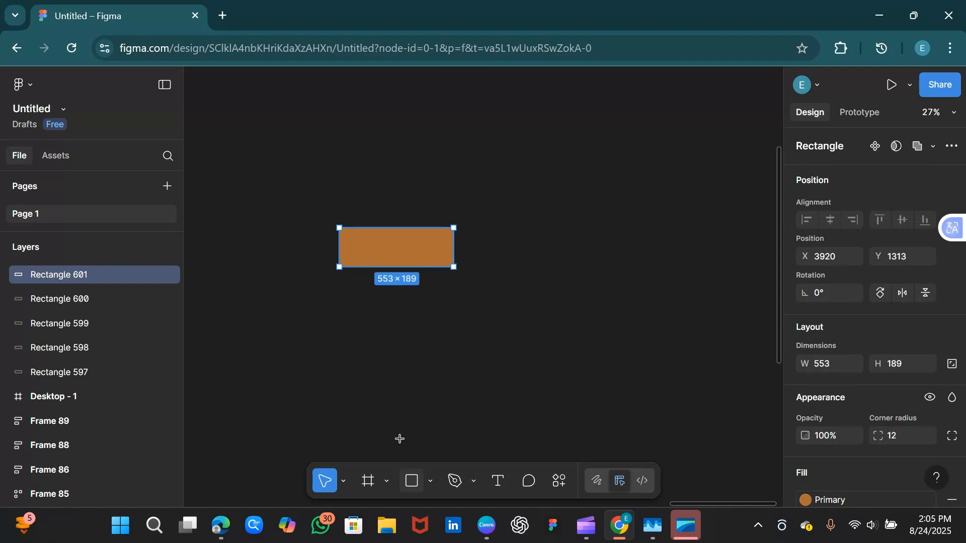
click(412, 480)
Draw a rectangle below the orange one and fill it green 4DB482
mouse_move(339, 288)
mouse_down()
mouse_move(462, 326)
mouse_move(455, 336)
mouse_move(455, 325)
mouse_up()
scroll(855, 382, down, 3)
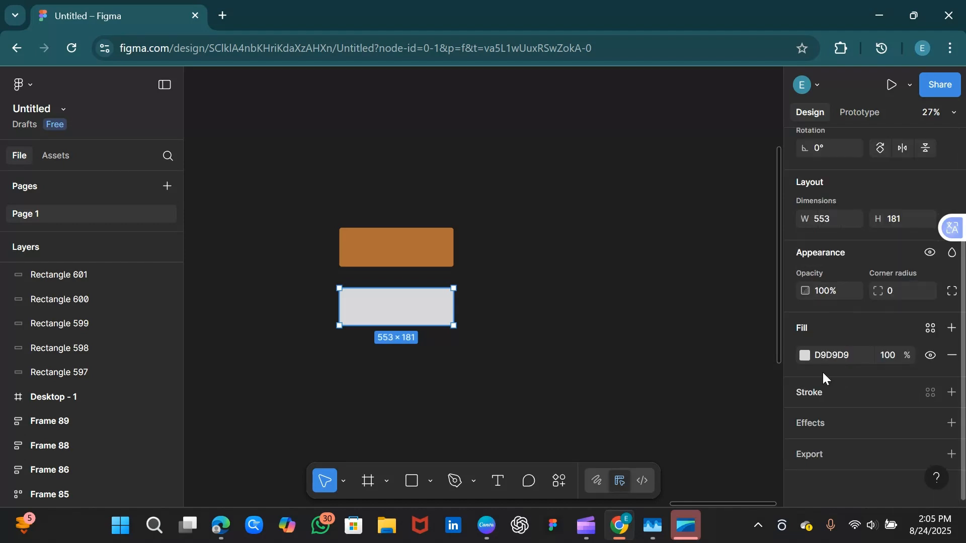
click(806, 355)
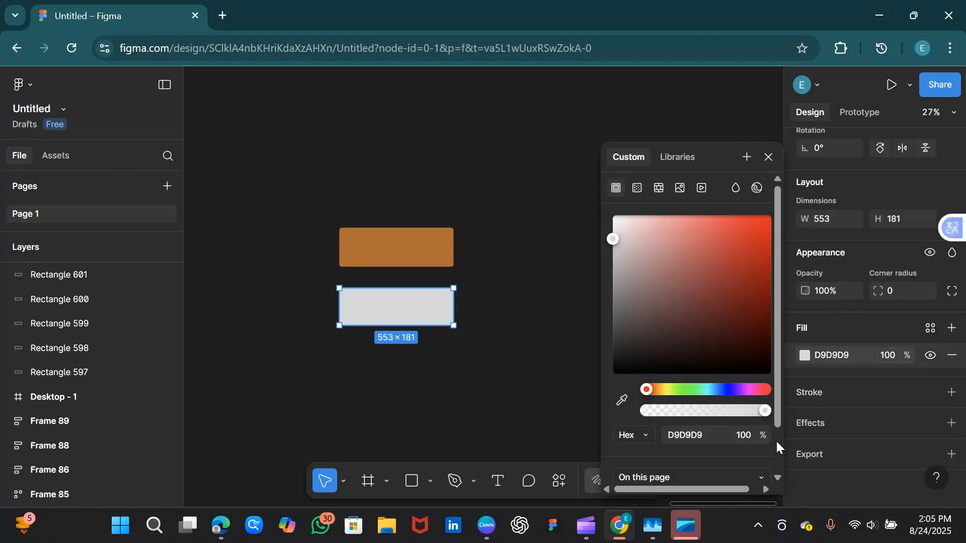
scroll(776, 441, down, 2)
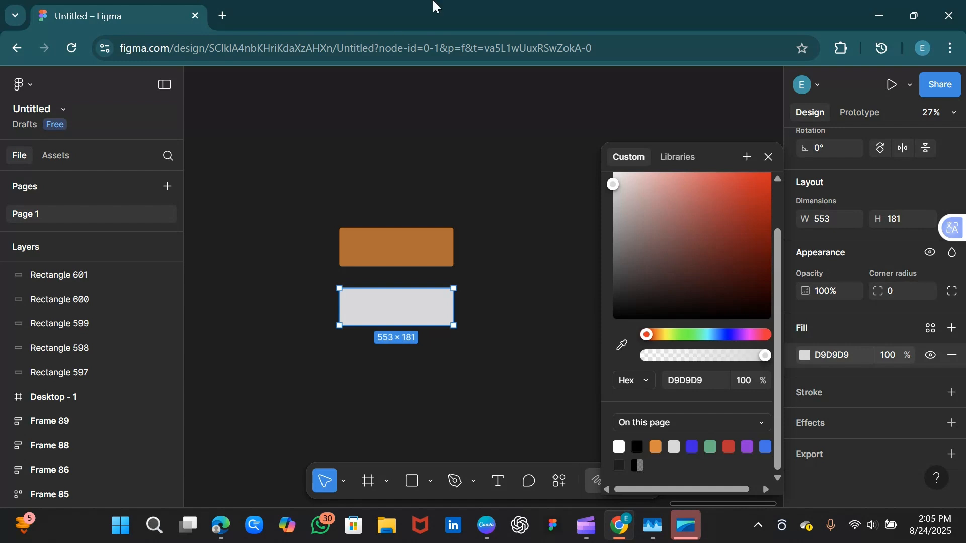
click(714, 447)
click(768, 156)
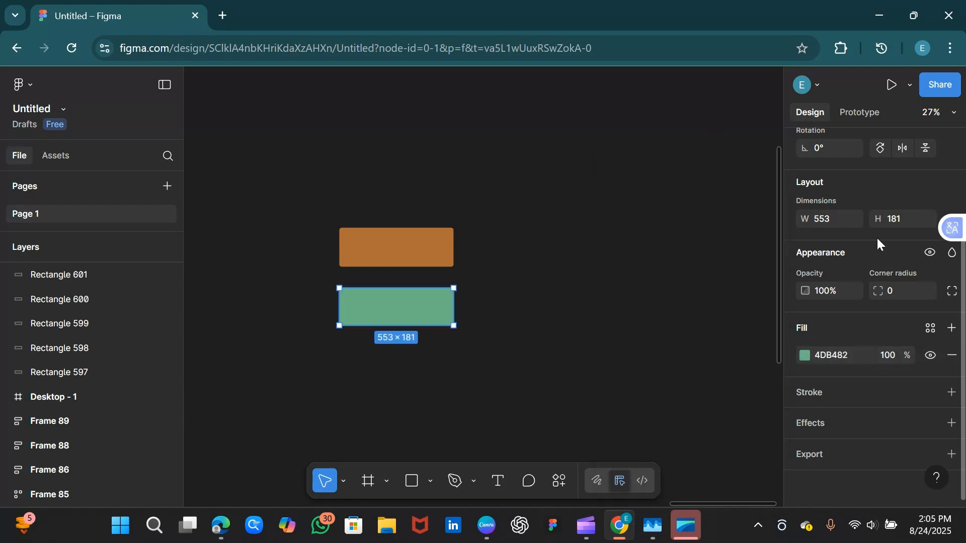
Give the green rectangle a corner radius of 12
click(901, 294)
text(12)
key(Return)
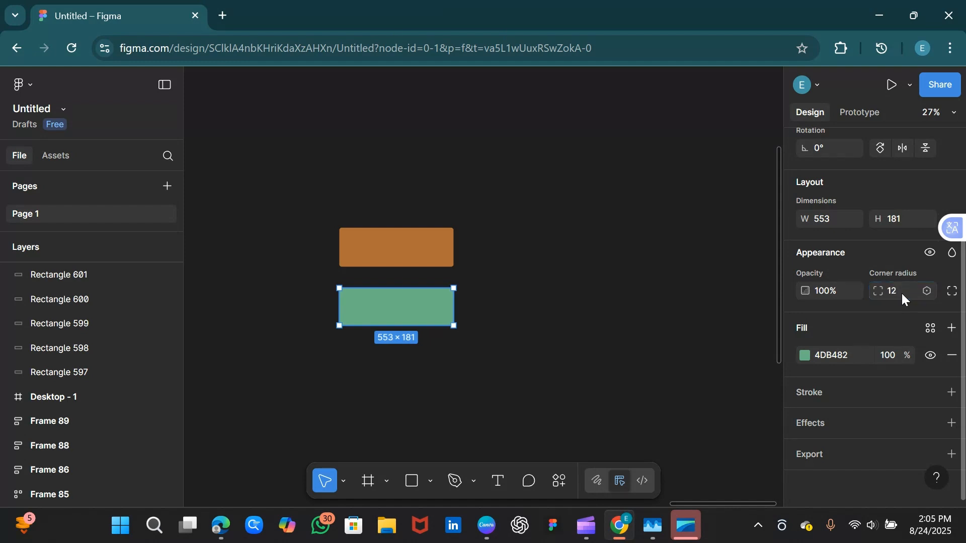
click(735, 337)
click(416, 308)
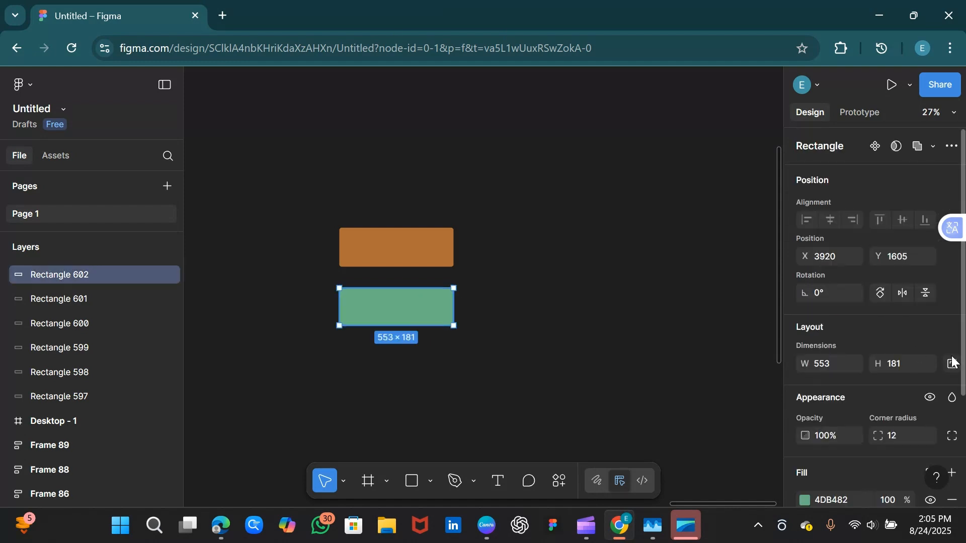
scroll(952, 363, down, 2)
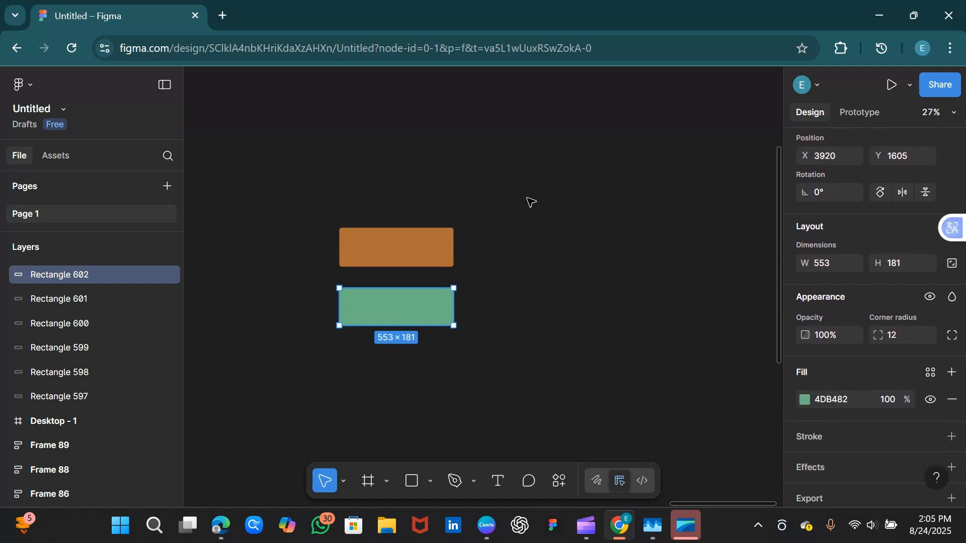
Create a colour style named Secondary, described 'for secondary areas', from the green fill
click(951, 373)
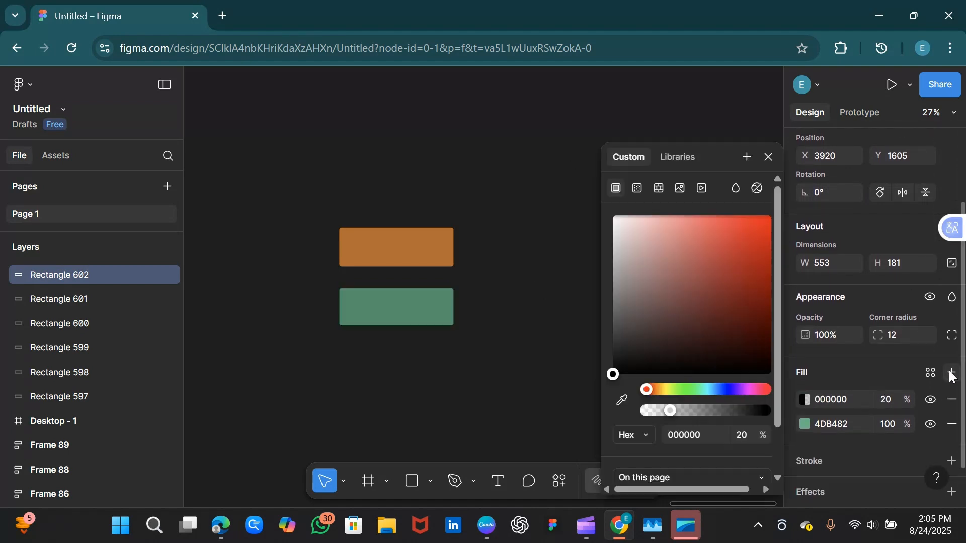
click(747, 155)
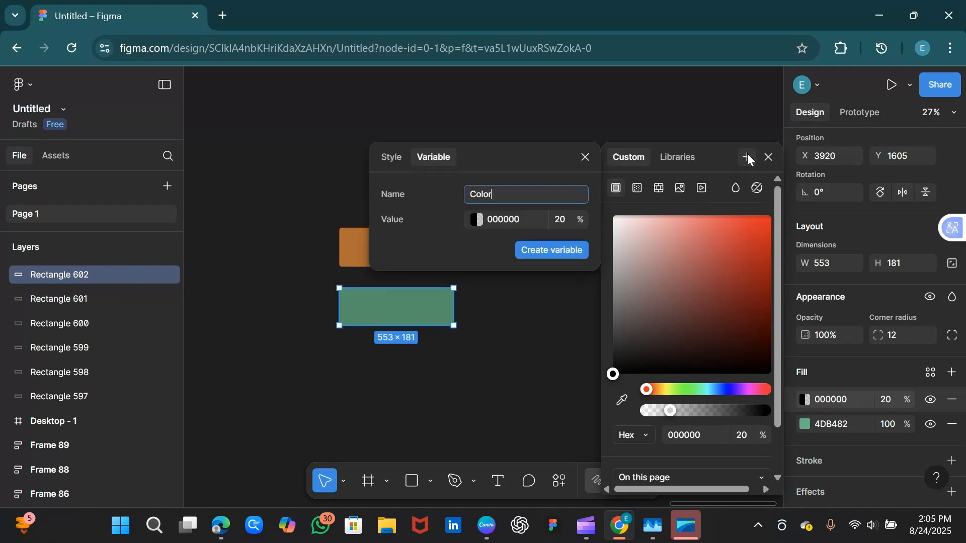
click(393, 159)
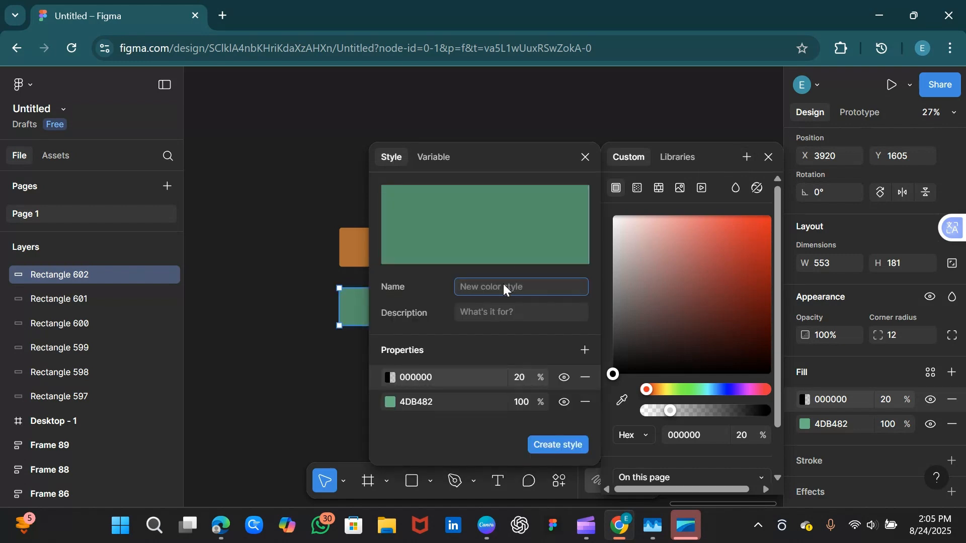
text(Secondary)
click(485, 316)
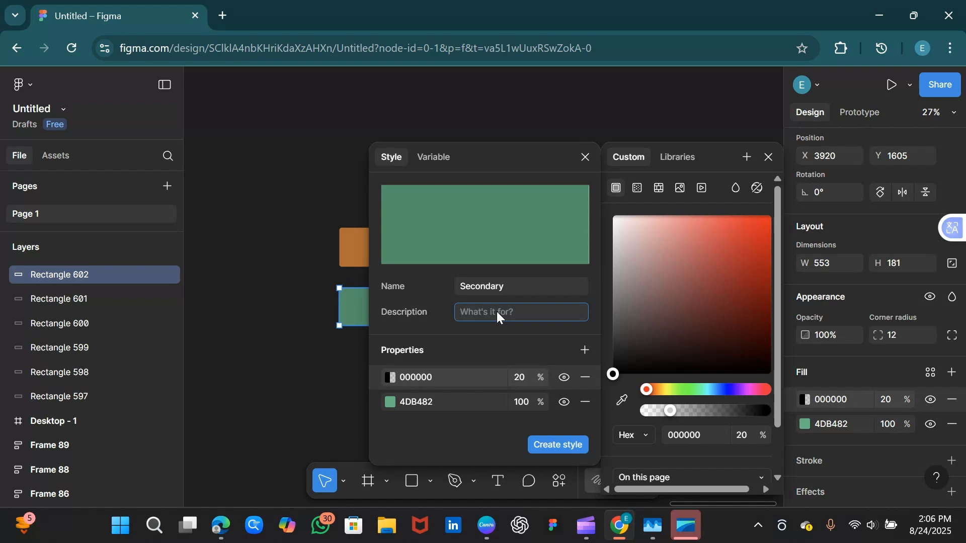
text(for secondary areas)
click(553, 446)
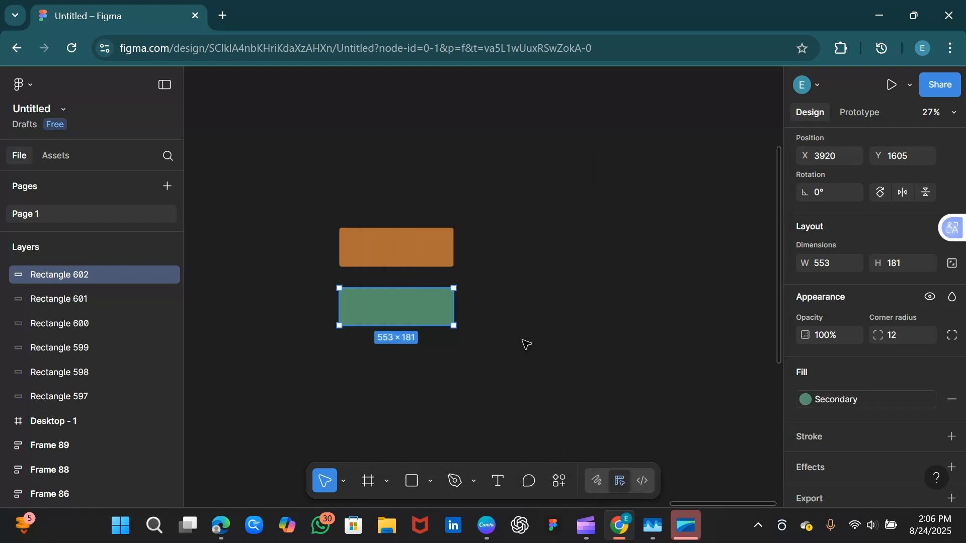
click(606, 207)
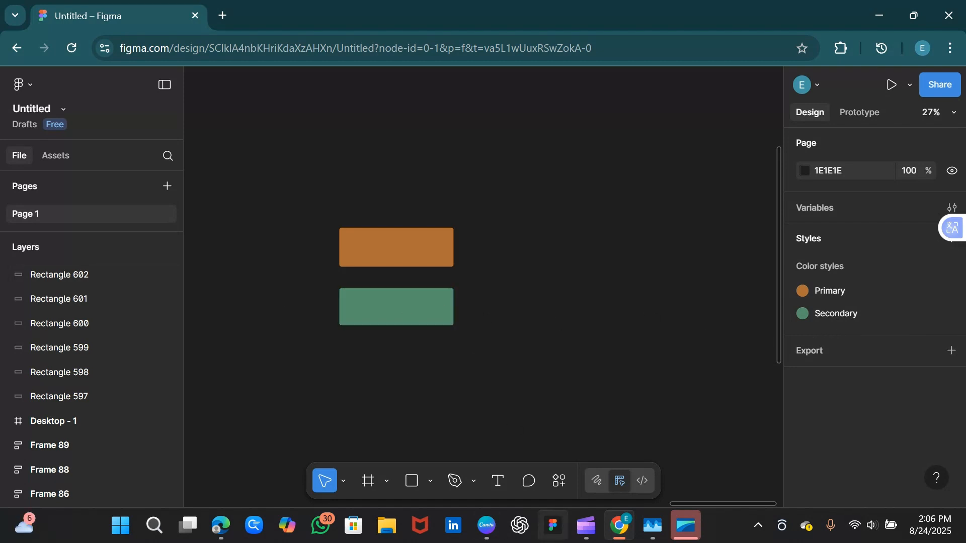
Draw a rectangle right of the orange one with corner radius 12 and purple 9B2CE1 fill
click(427, 314)
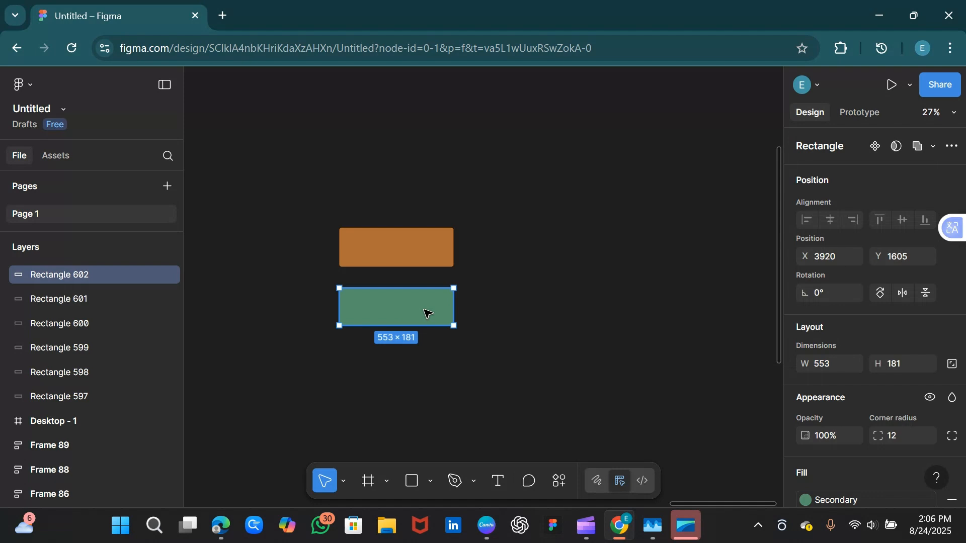
click(425, 470)
drag(472, 228, 583, 267)
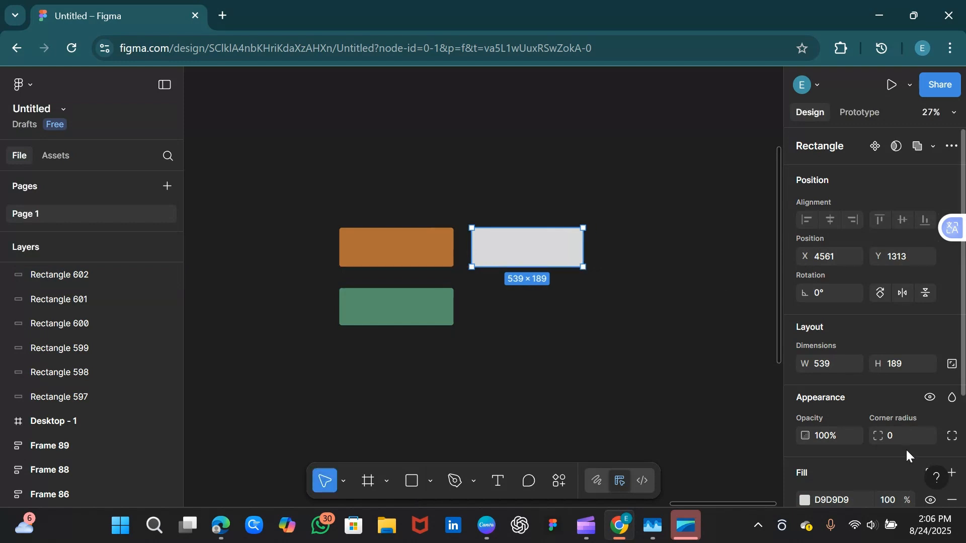
click(903, 435)
key(Return)
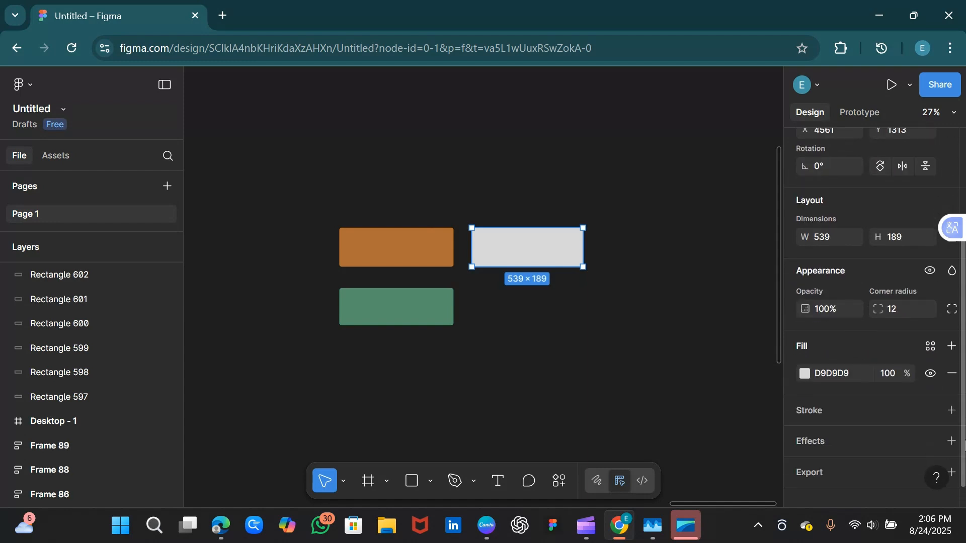
click(806, 375)
scroll(781, 451, down, 2)
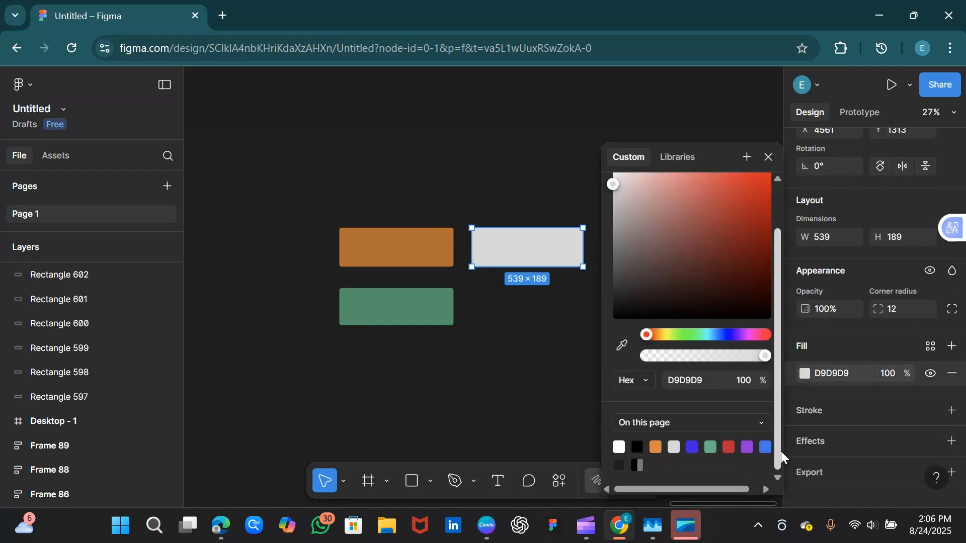
click(748, 448)
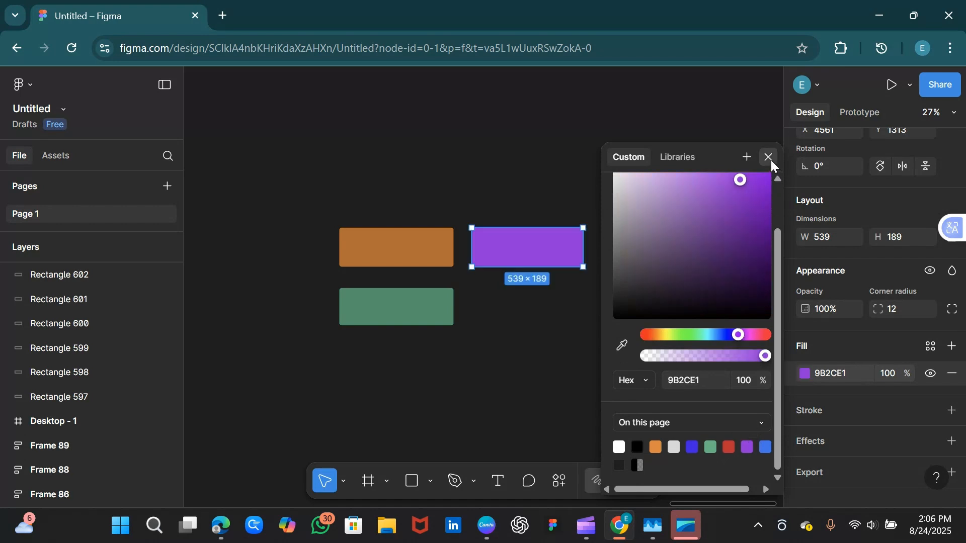
click(769, 157)
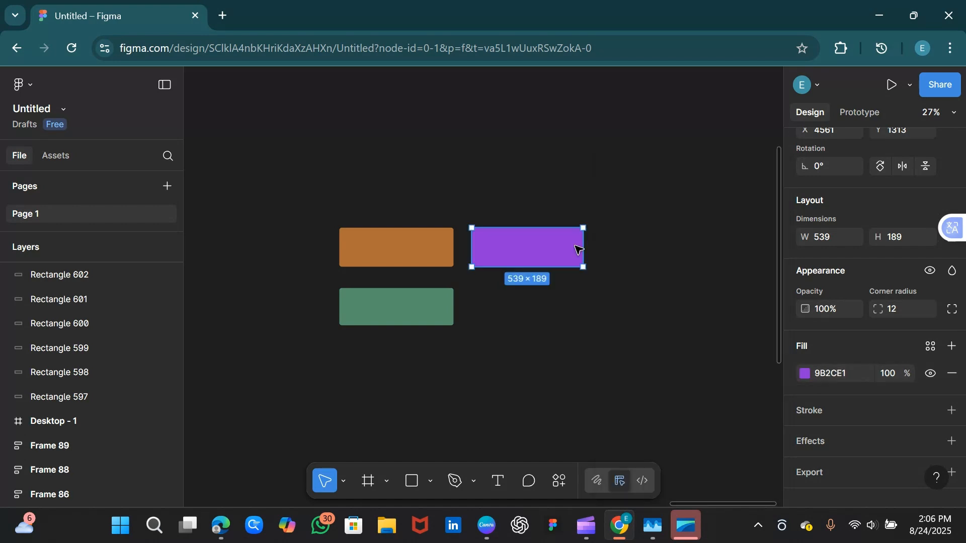
Create a colour style named Link, described 'For links', from the purple rectangle's fill
click(952, 346)
click(805, 373)
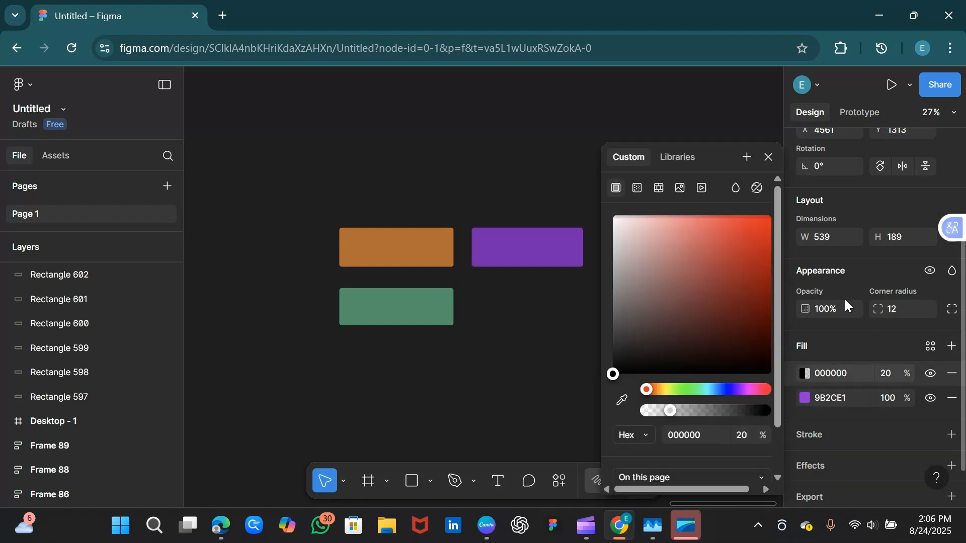
click(748, 157)
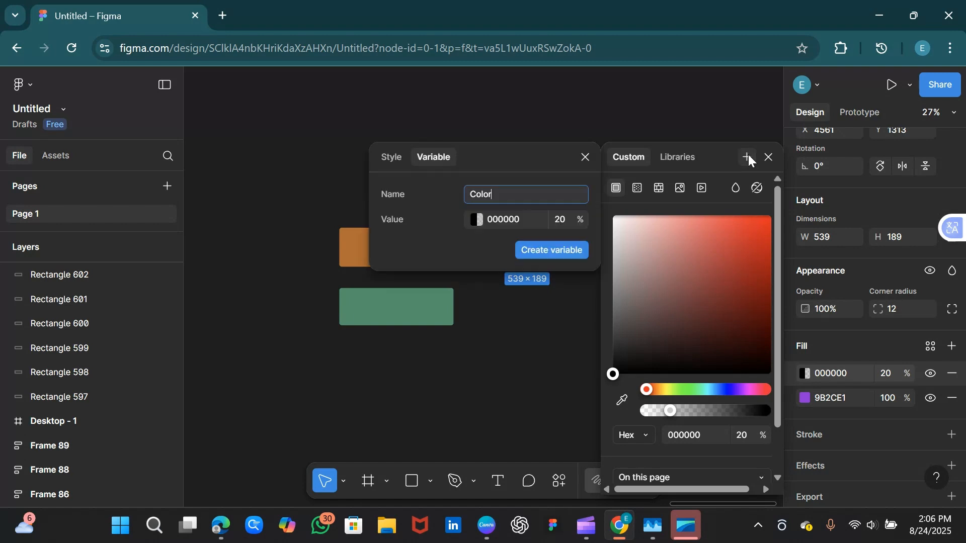
click(389, 161)
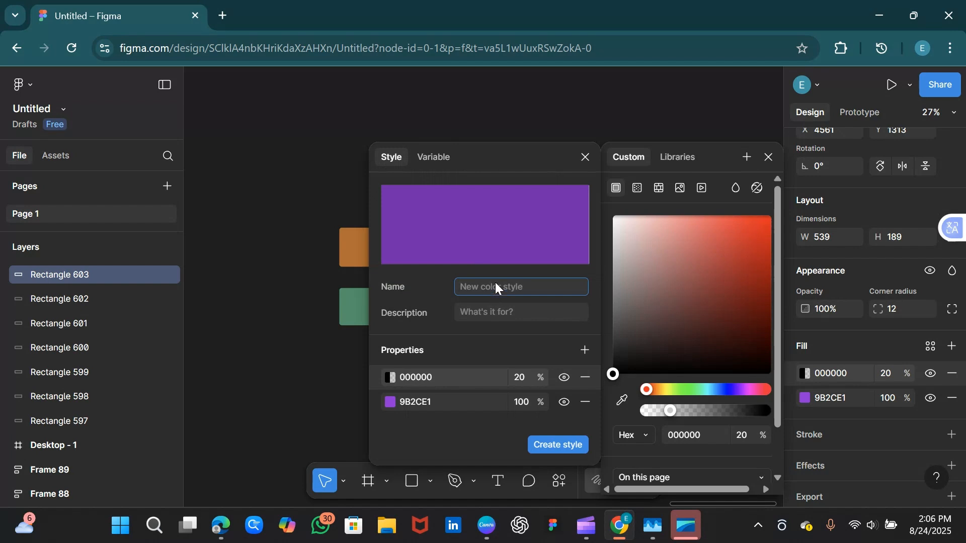
text(Link)
click(503, 315)
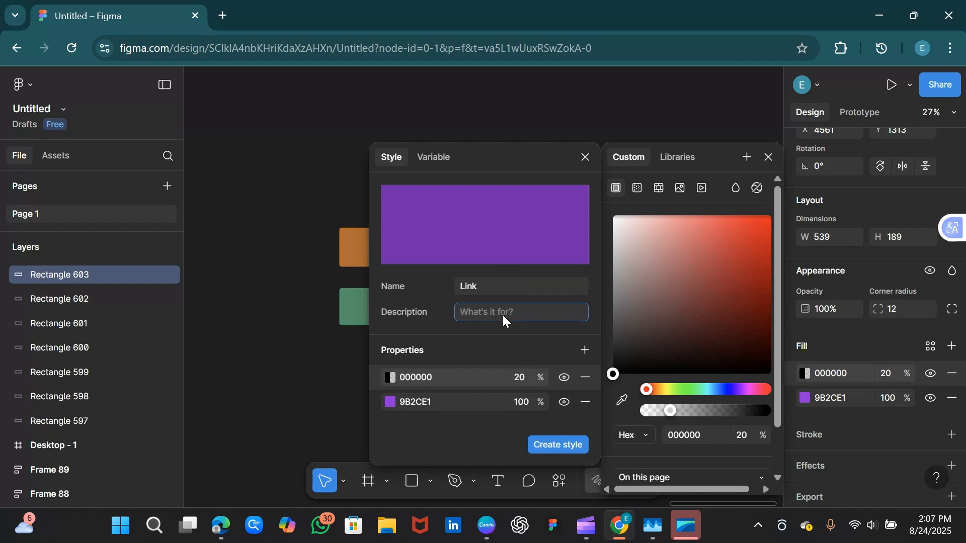
text(For links)
click(558, 444)
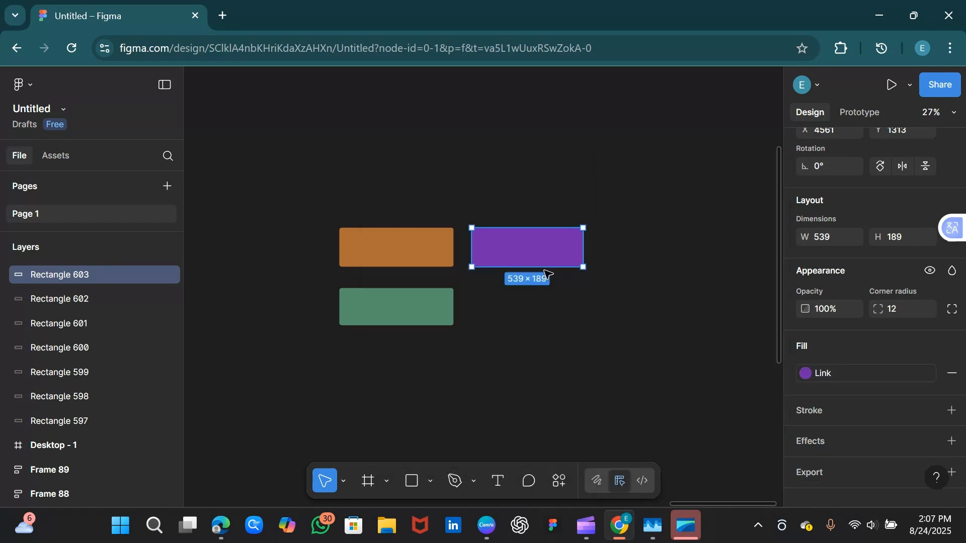
click(775, 283)
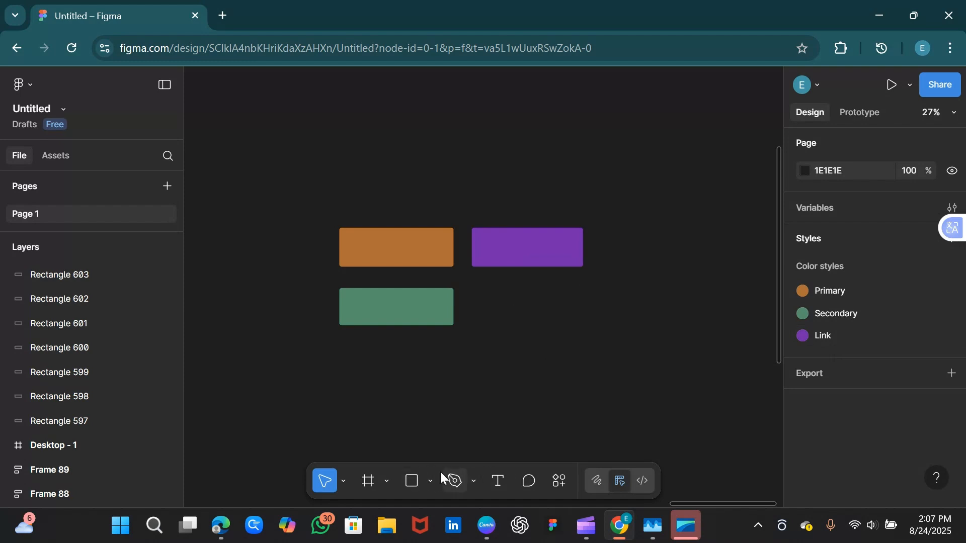
Draw a tall 583×709 rectangle below the purple one and fill it with the Secondary style
key(r)
drag(501, 314, 627, 469)
click(693, 295)
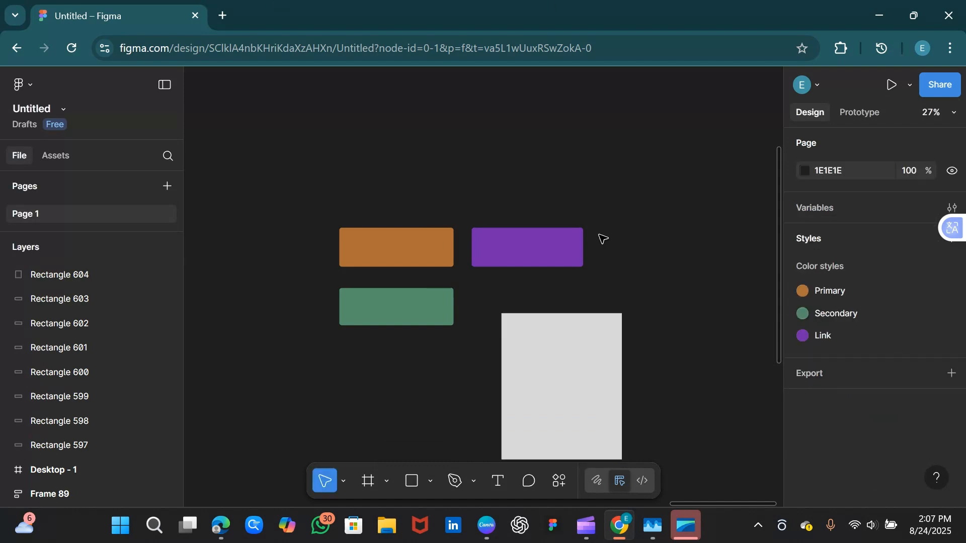
click(594, 402)
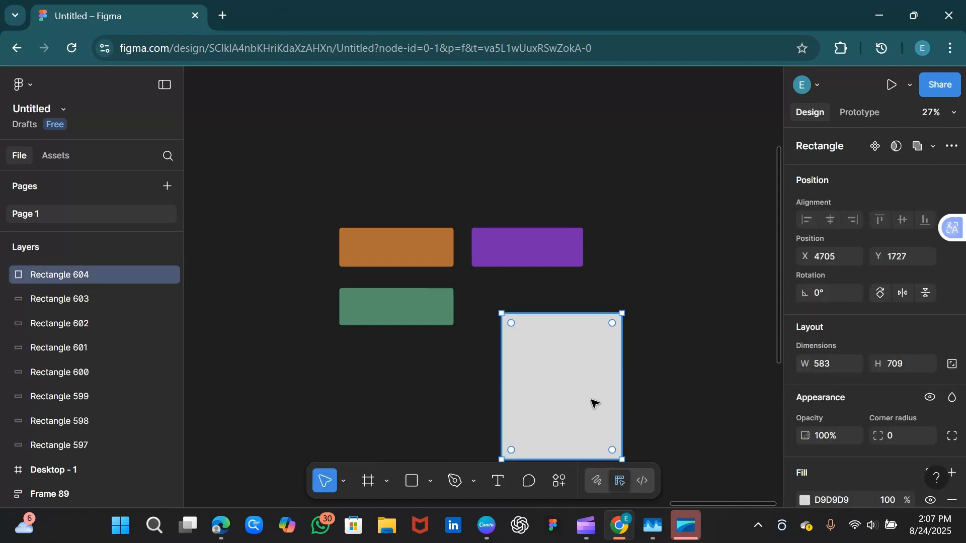
scroll(881, 327, down, 3)
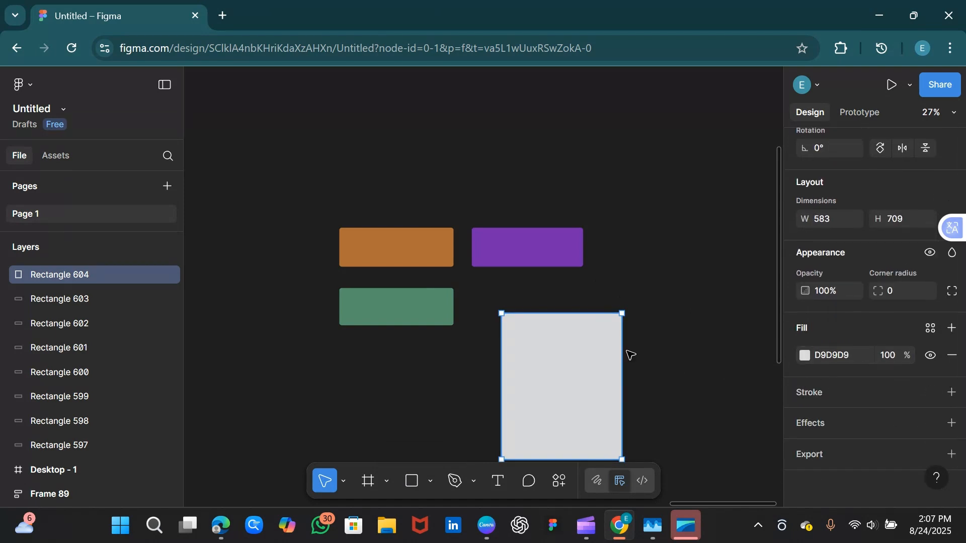
click(740, 342)
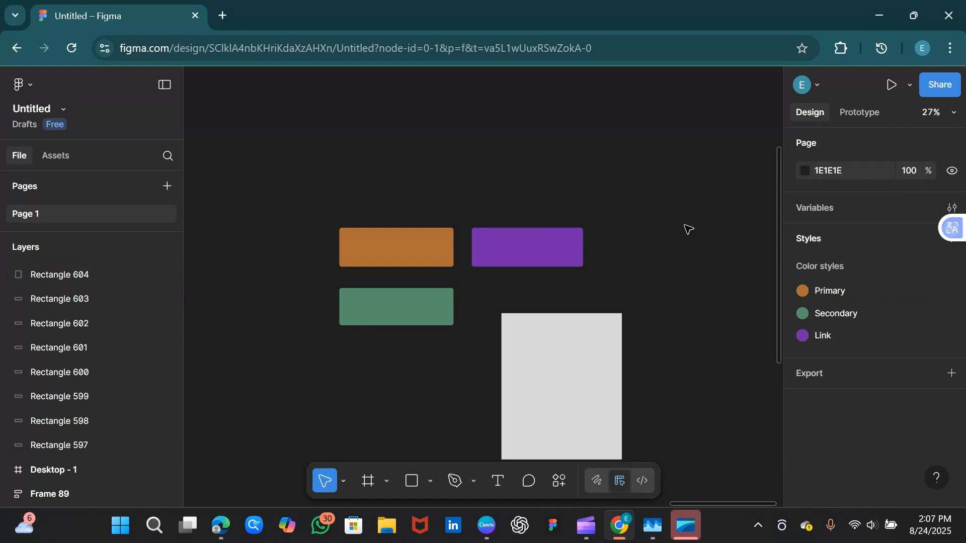
click(563, 381)
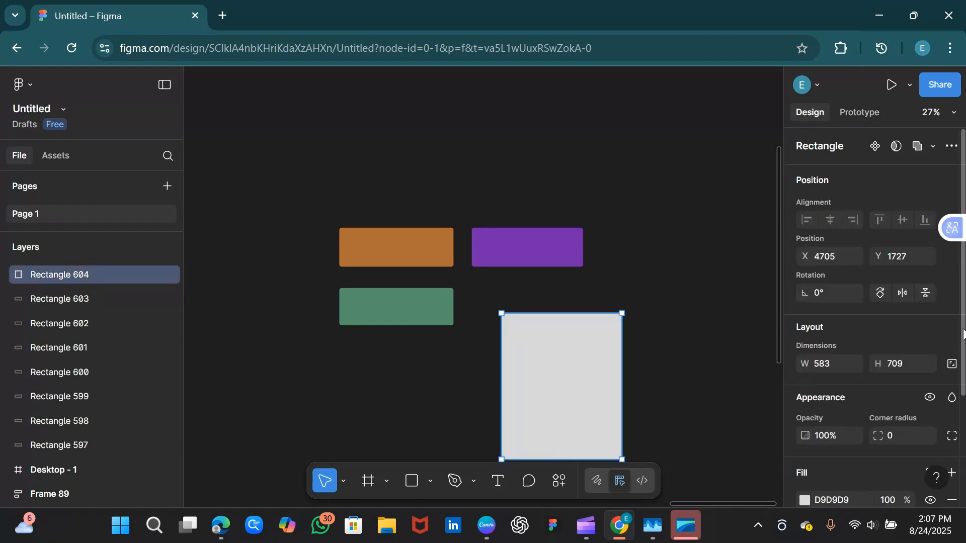
scroll(811, 381, down, 3)
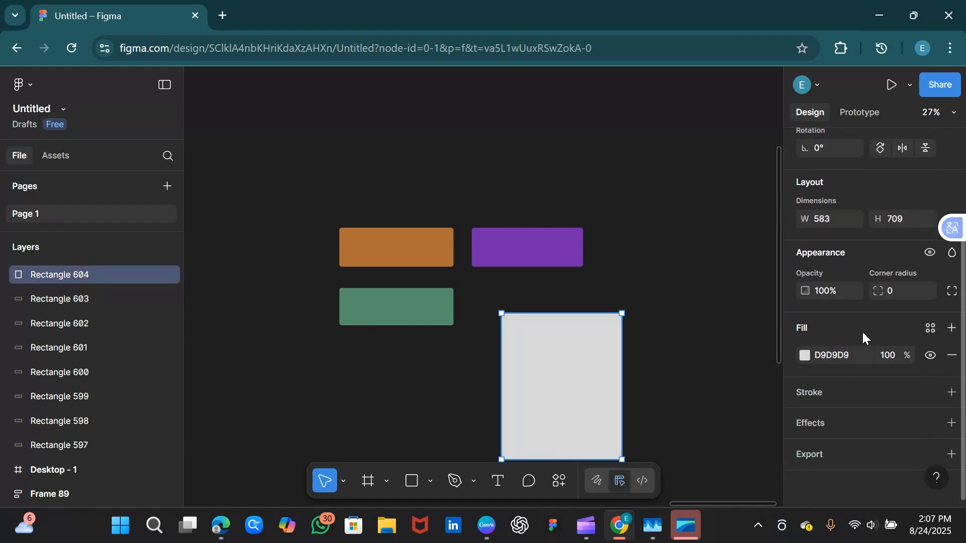
click(932, 328)
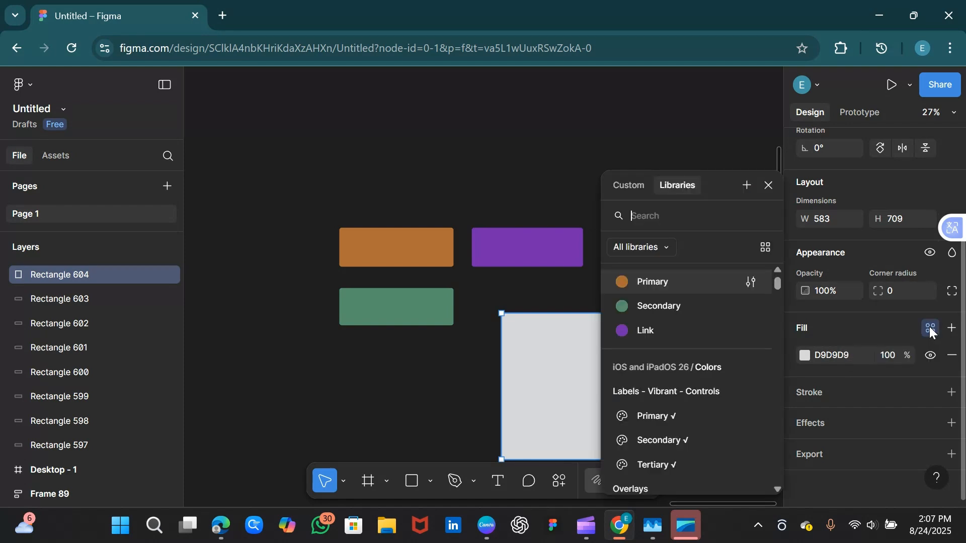
click(654, 305)
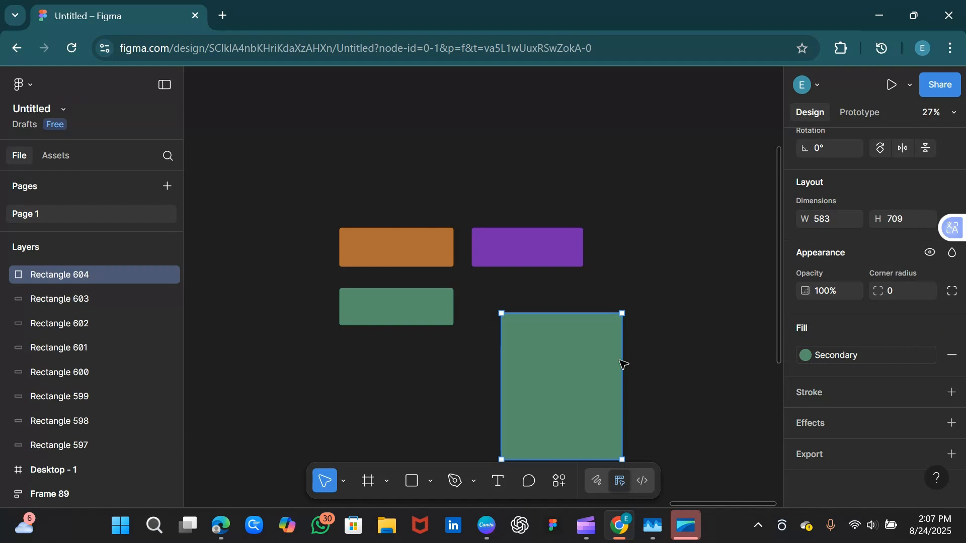
click(649, 360)
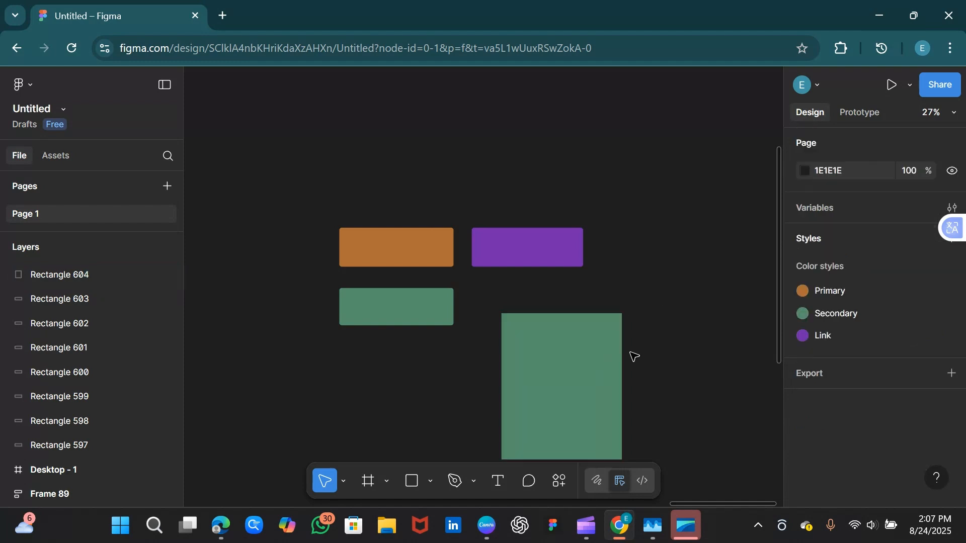
click(588, 347)
click(708, 301)
click(582, 365)
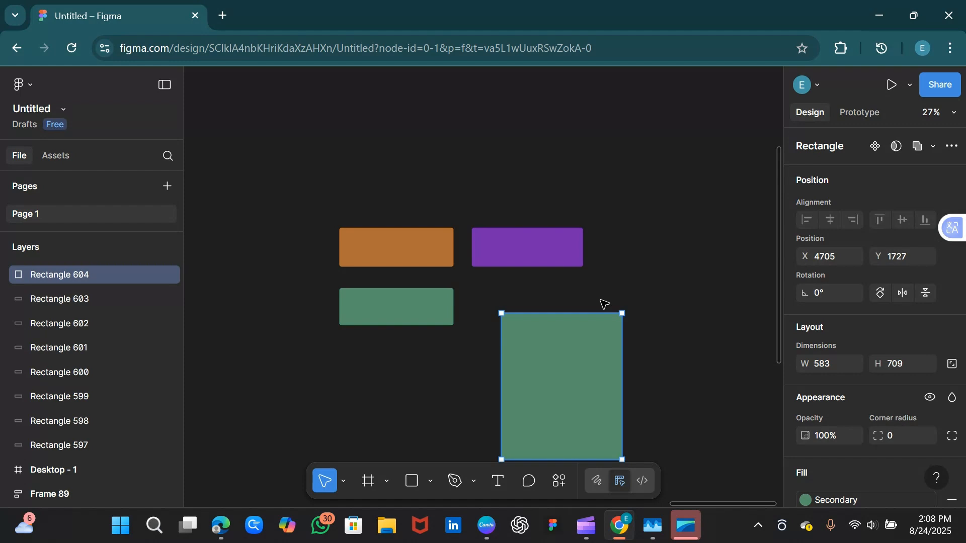
Edit the Link colour style from purple to red E12C59 via the purple rectangle's fill
click(542, 247)
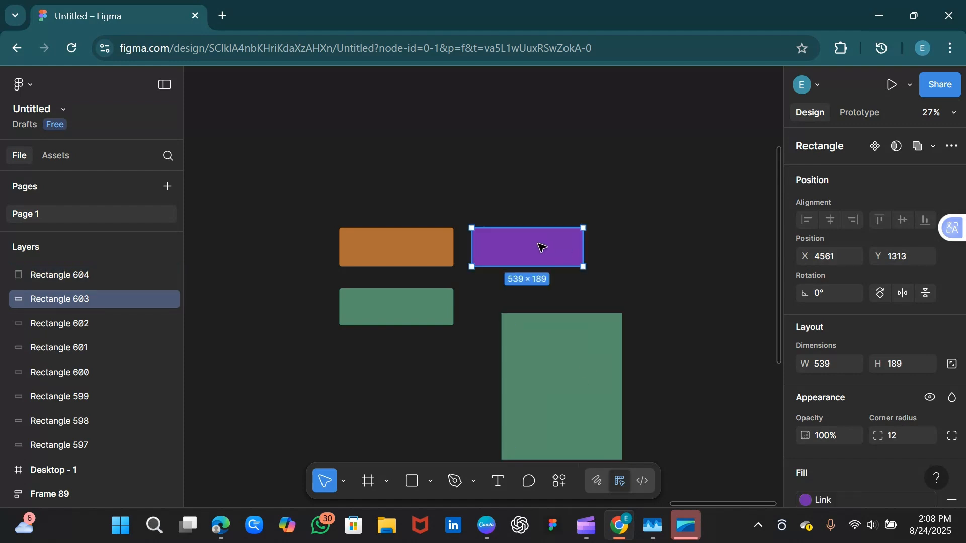
click(807, 500)
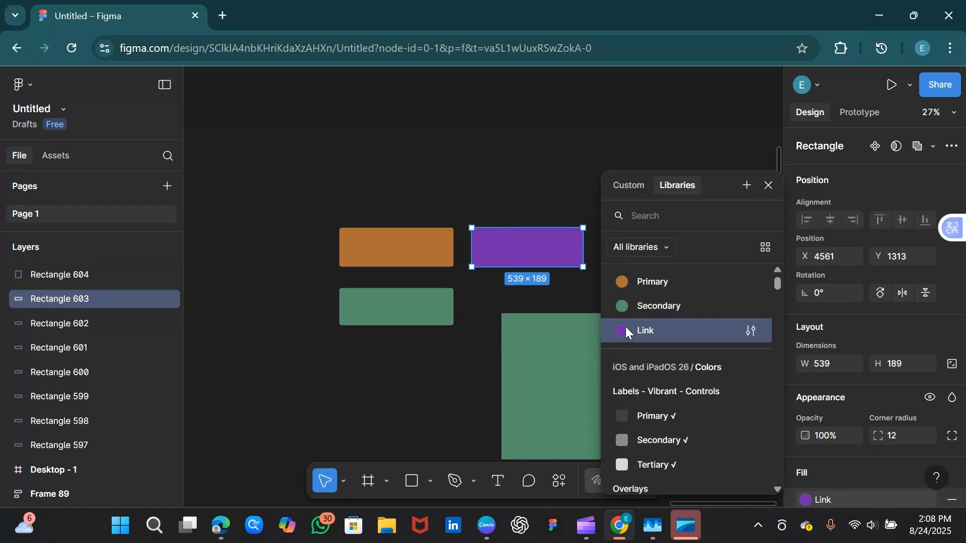
click(749, 327)
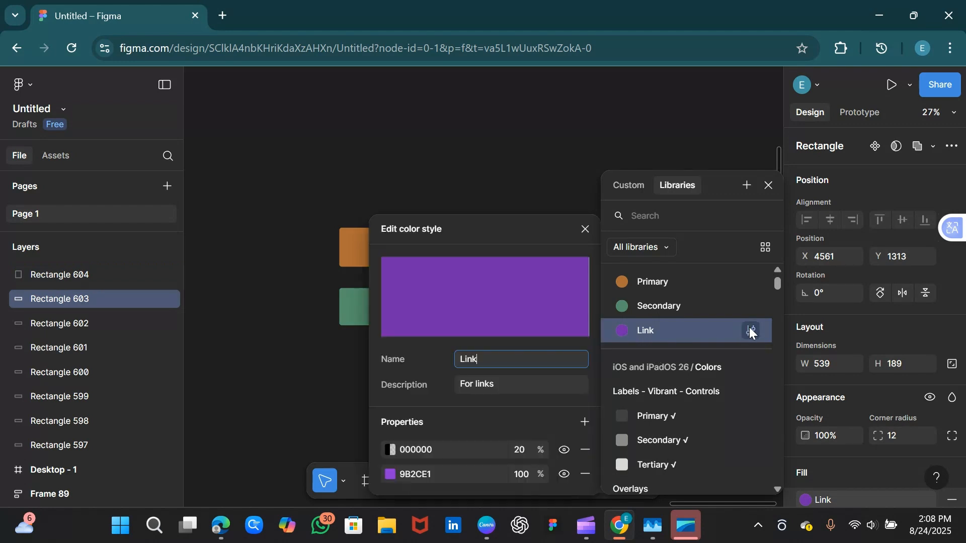
click(390, 475)
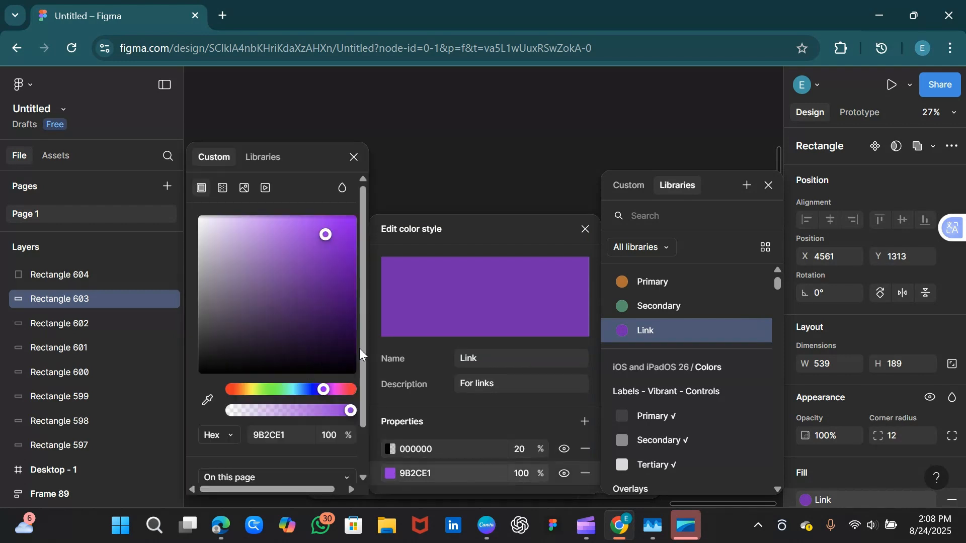
click(345, 391)
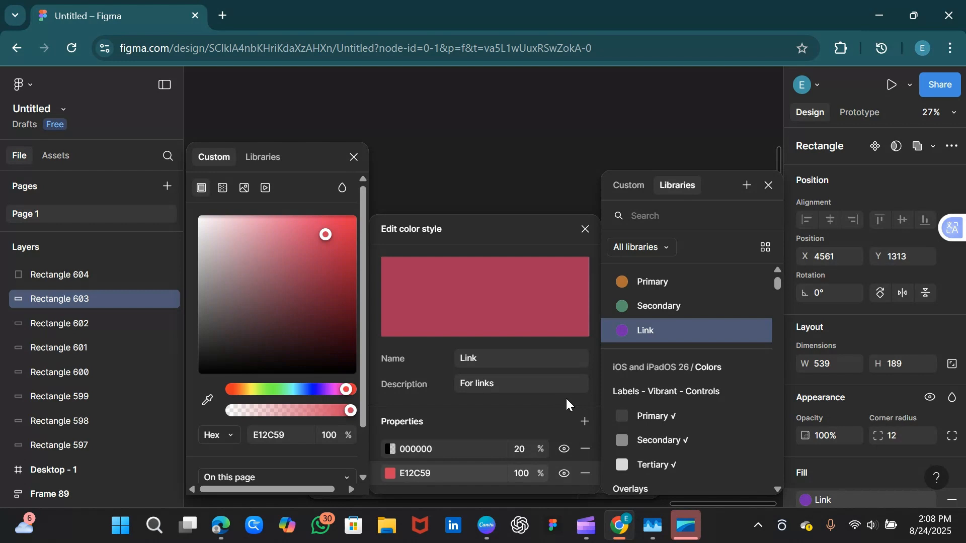
click(520, 163)
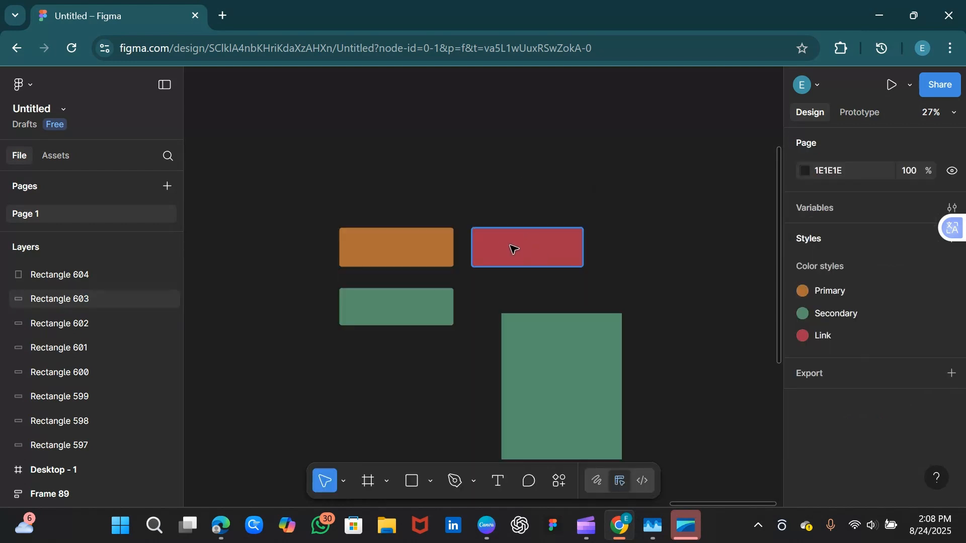